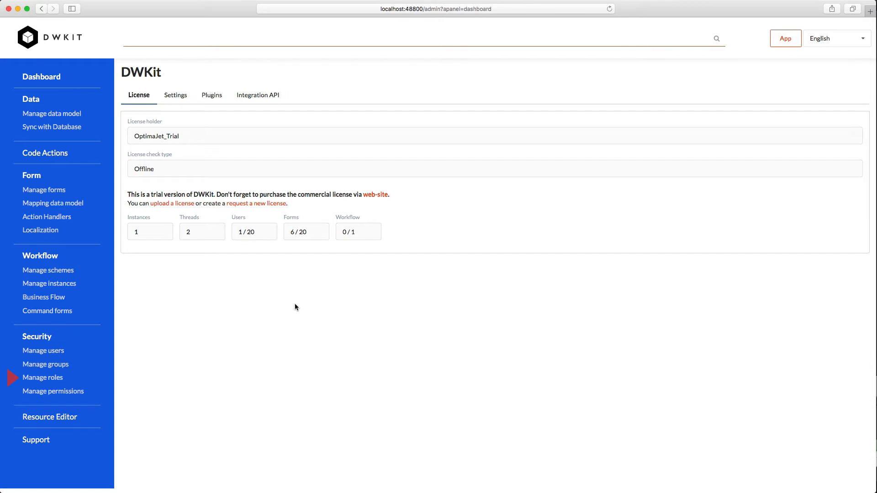
Create a security role with the code and name Accountant and save it
click(46, 377)
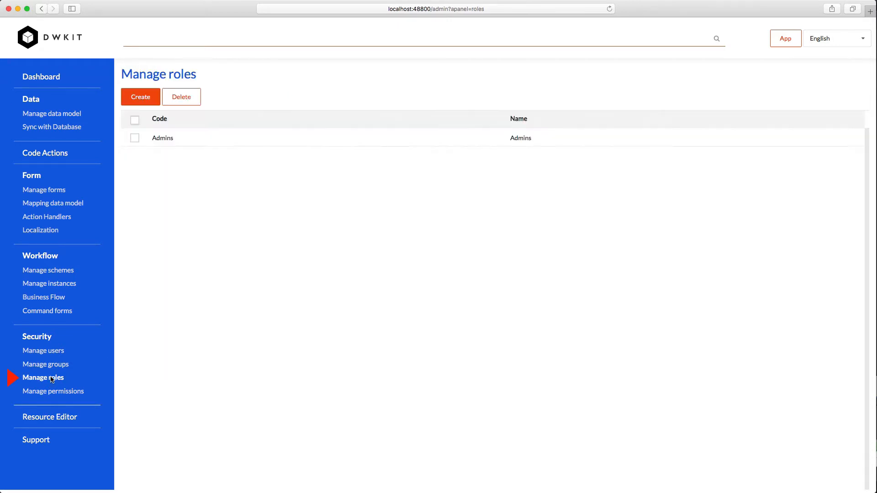
click(153, 100)
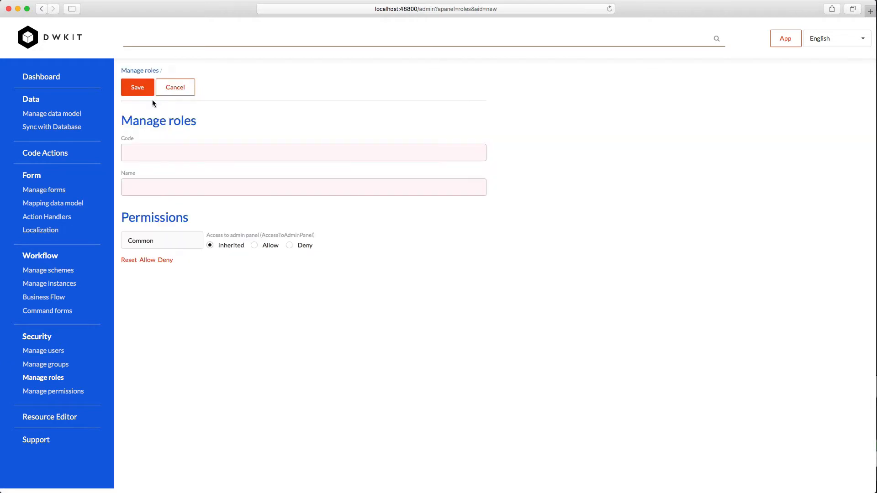
text(Accountant)
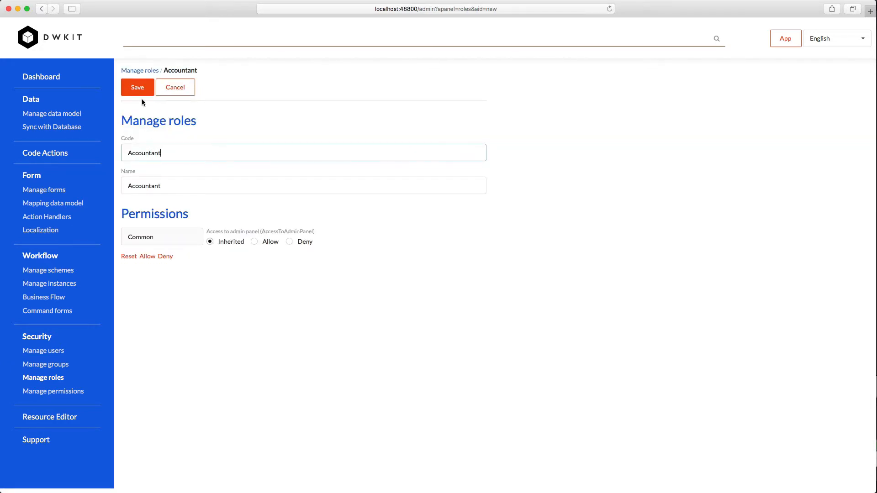
click(143, 89)
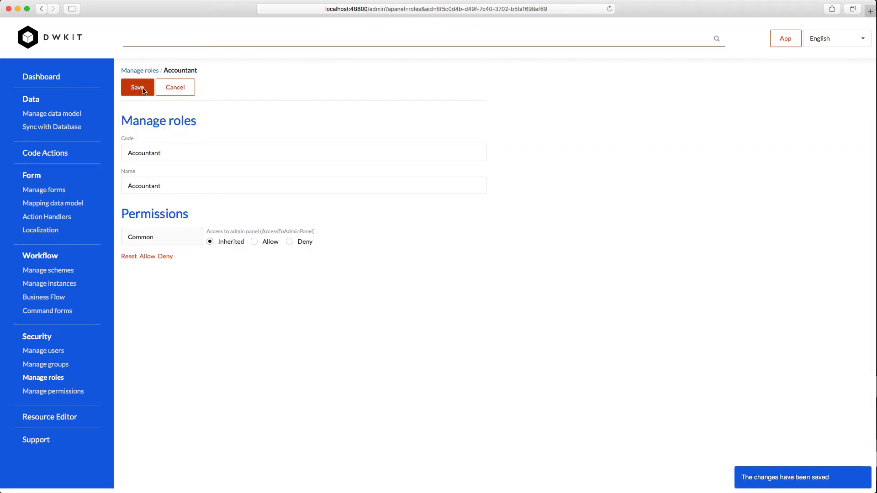
Add another security role with the code and name BigBoss and save it
click(145, 71)
click(139, 95)
text(Big)
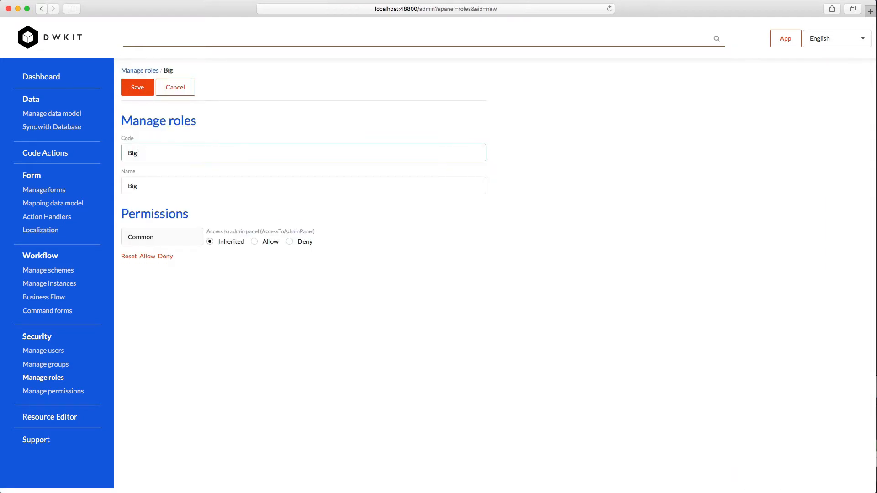
text(Boss)
click(137, 87)
Add a third security role with the code and name User, save it, and return to the role list
click(146, 71)
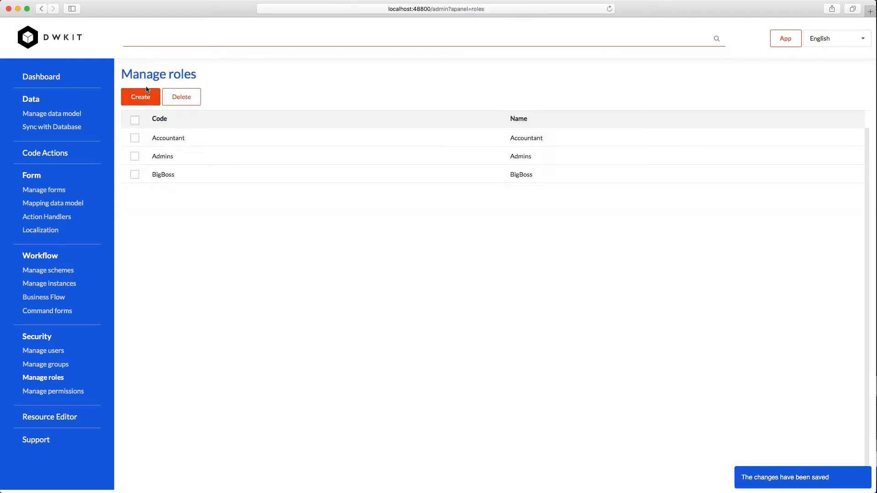
click(145, 91)
text(User)
click(140, 93)
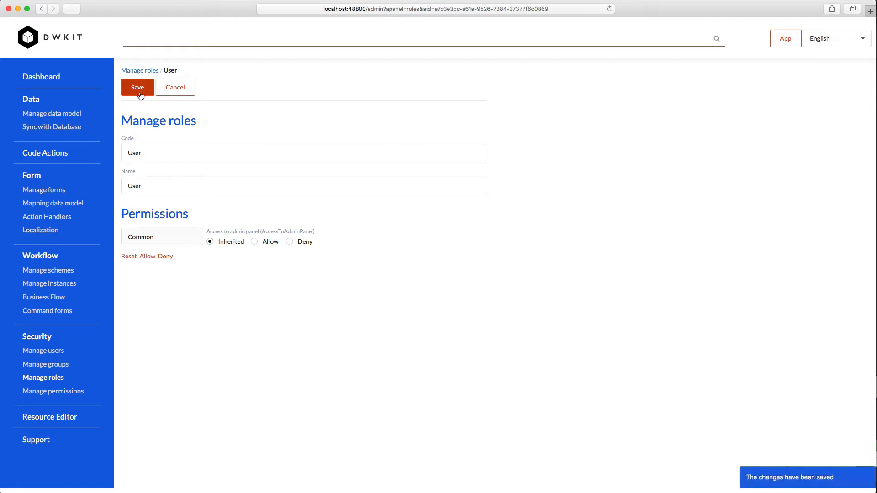
click(145, 71)
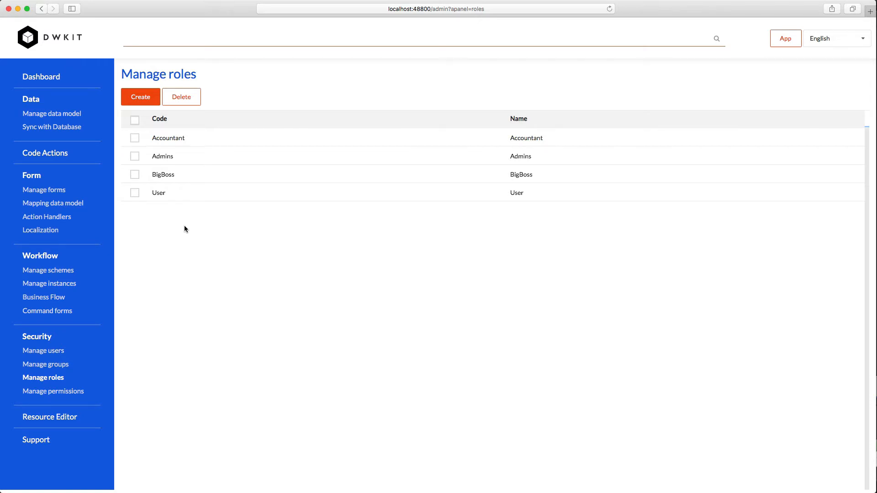
Start a new user account and fill in the user's first name and e-mail address
click(52, 356)
click(152, 131)
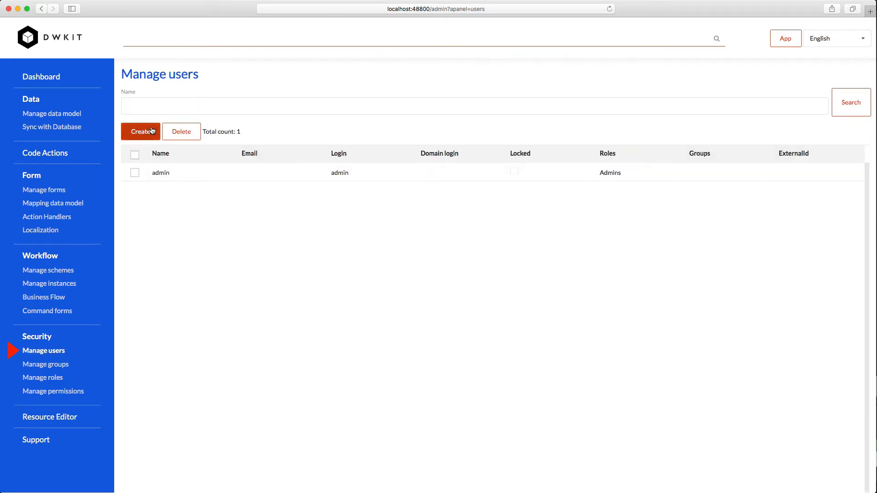
click(288, 165)
text(John)
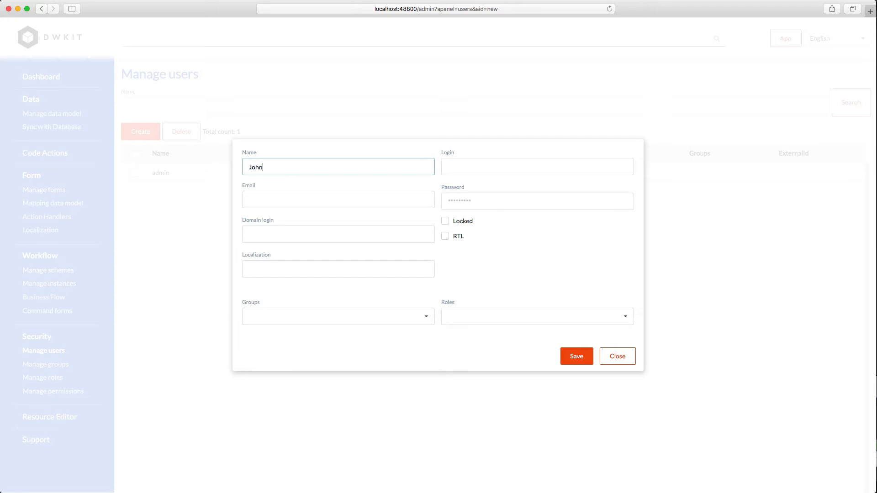
click(303, 194)
text(john@)
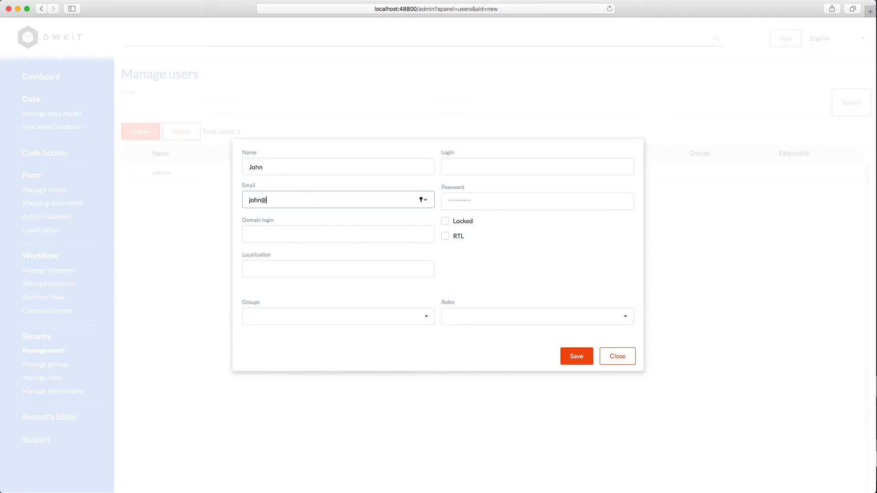
text(domain..com)
Enter the login name and the account password for the new user
click(468, 168)
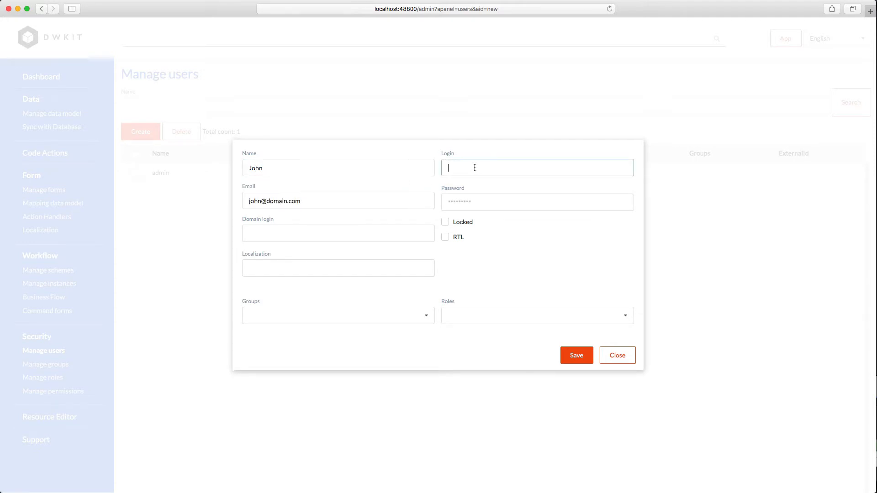
text(john)
click(494, 201)
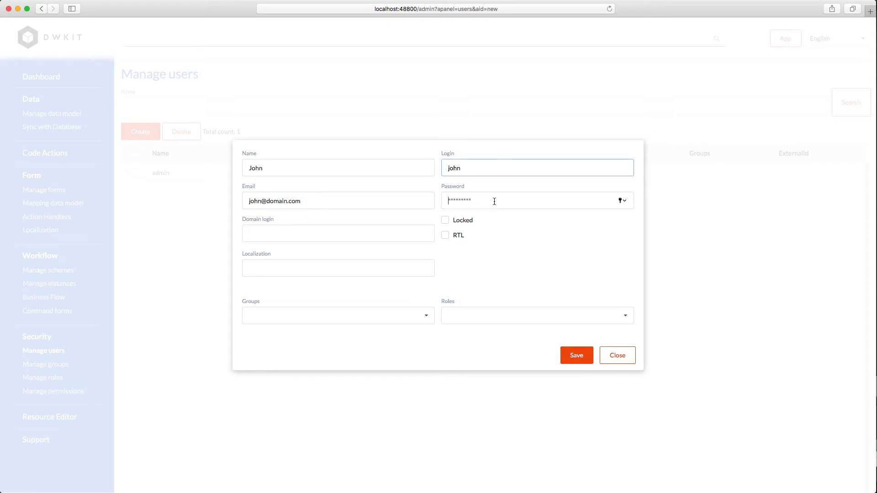
text(1)
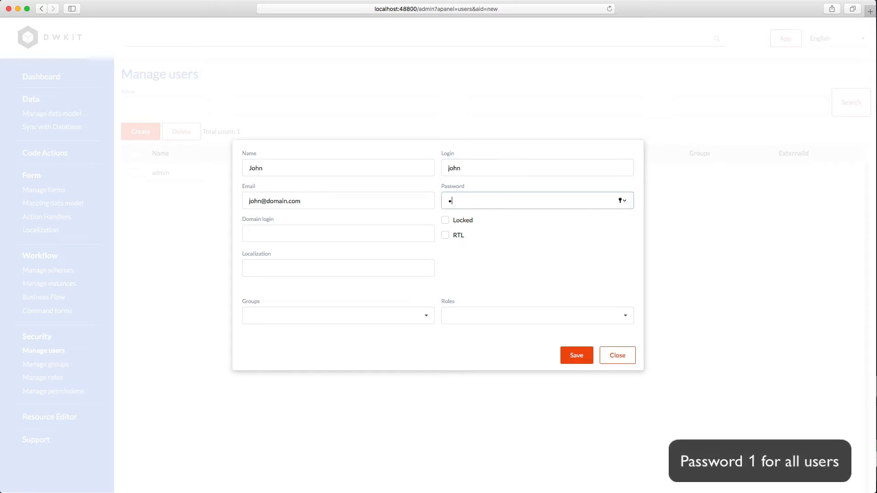
Assign the User role to the new account and save it
click(493, 315)
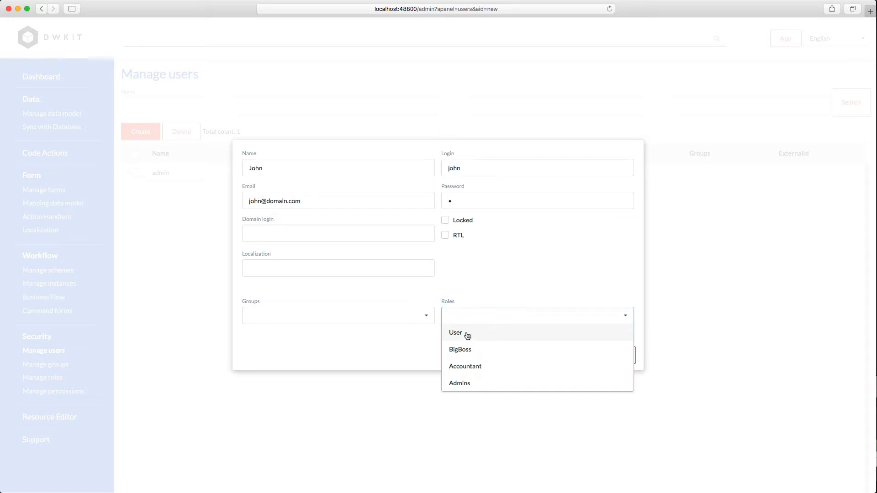
click(466, 334)
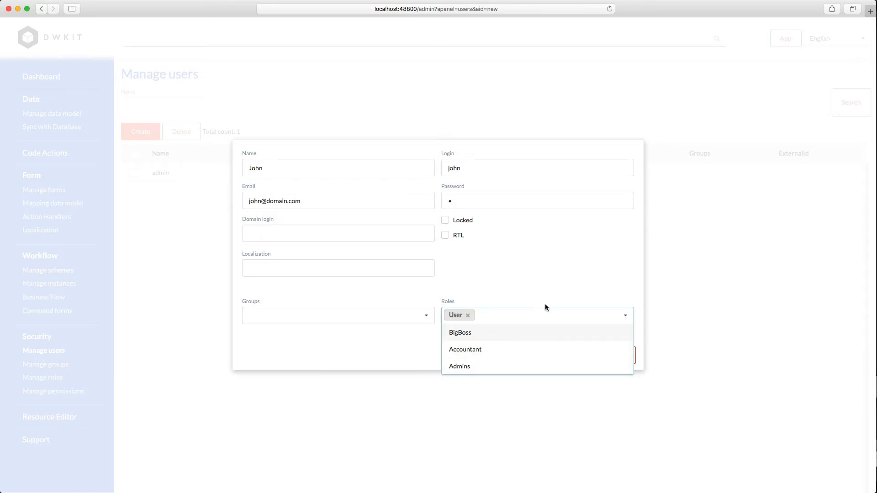
click(556, 292)
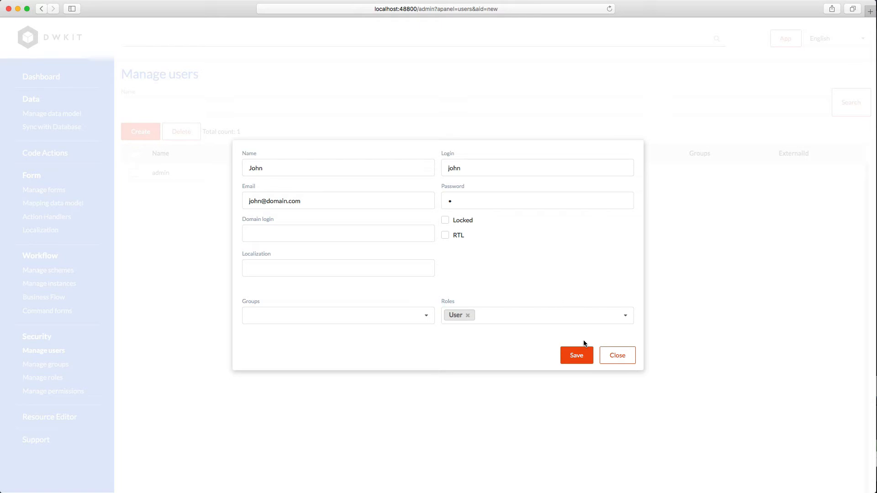
click(585, 360)
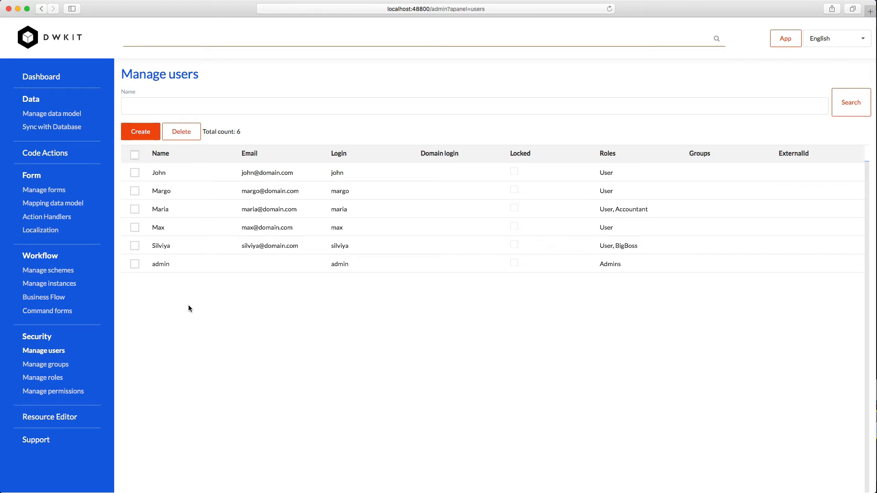
Search the database sync for tables matching dwSecurityUser, with system tables shown
click(72, 131)
click(135, 107)
text(dw)
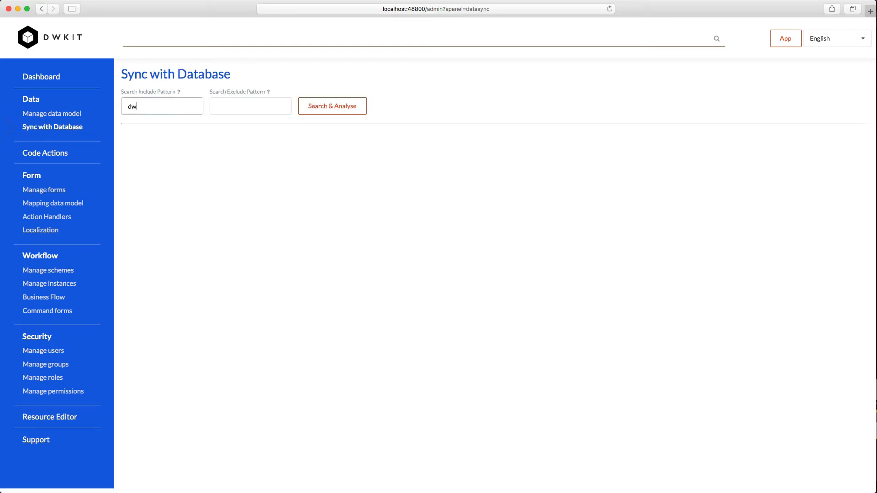
text(SecurityUser)
click(315, 114)
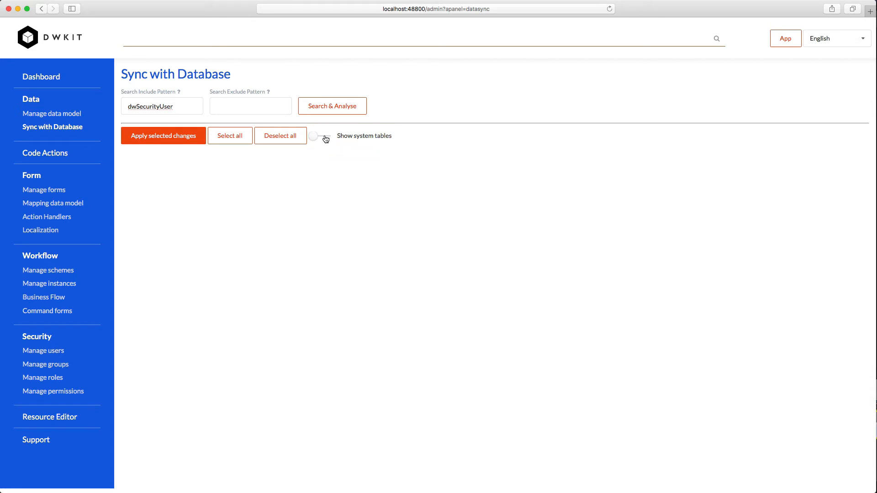
click(326, 139)
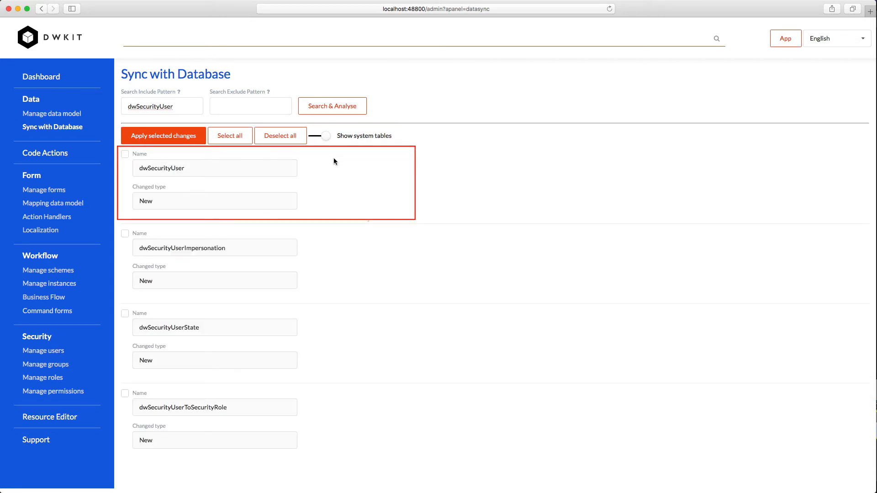
Apply the new dwSecurityUser table from the database sync and reload the data model list
click(125, 155)
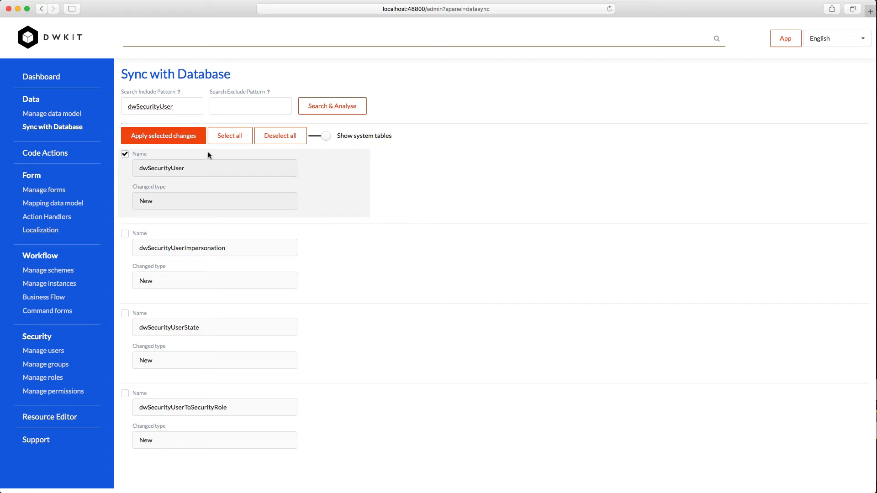
click(194, 144)
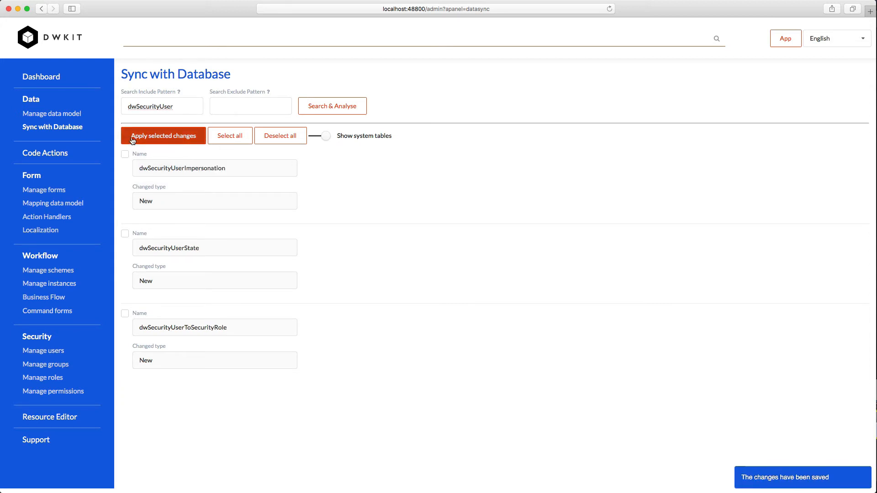
click(73, 117)
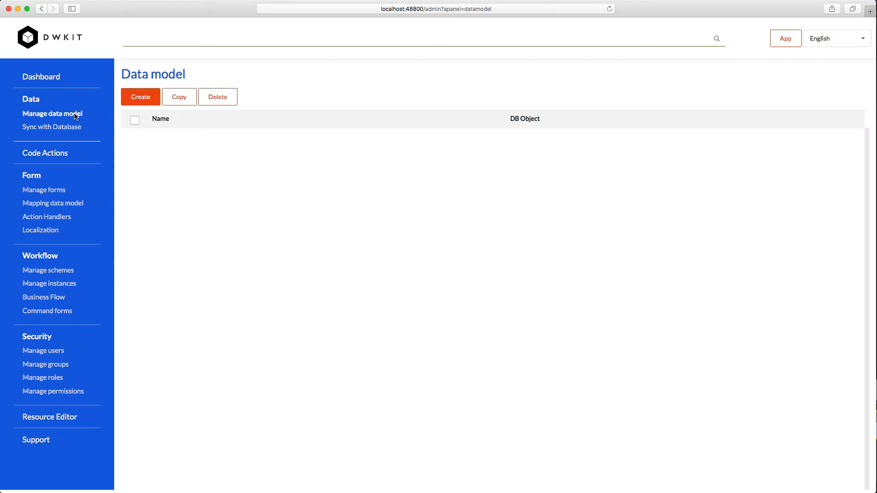
click(610, 9)
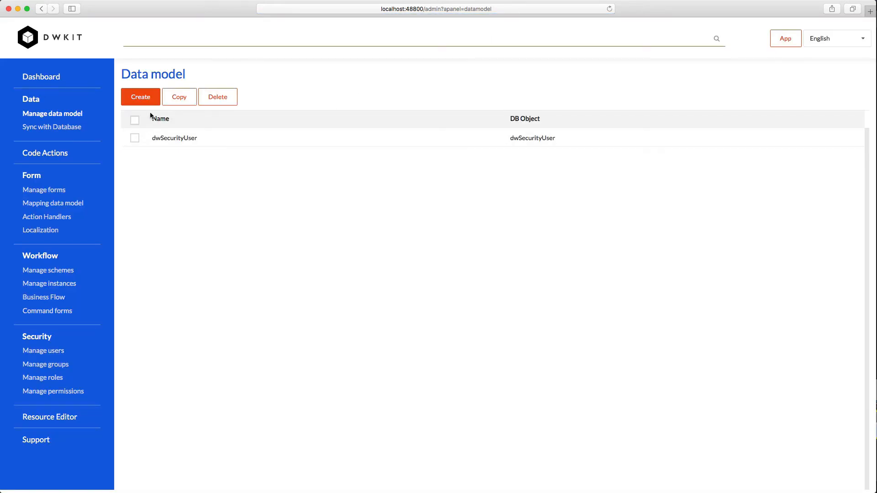
Start a new data model named Document in Simplified Mode
click(147, 98)
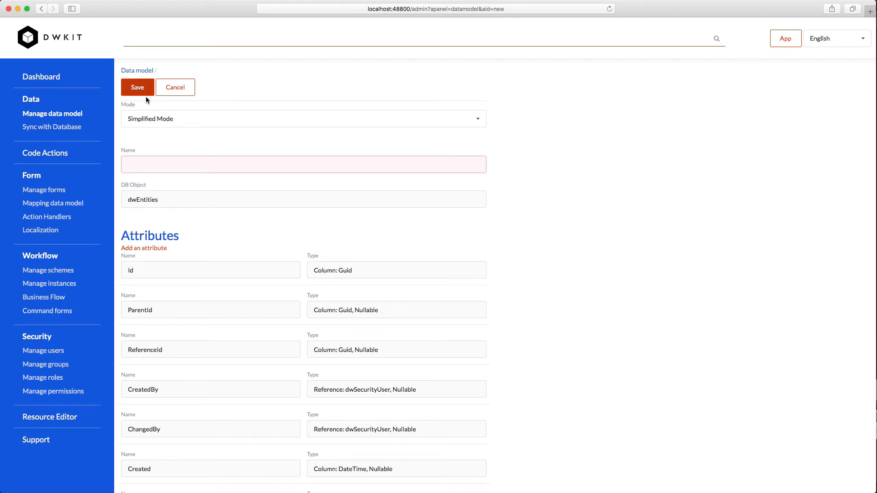
text(Document)
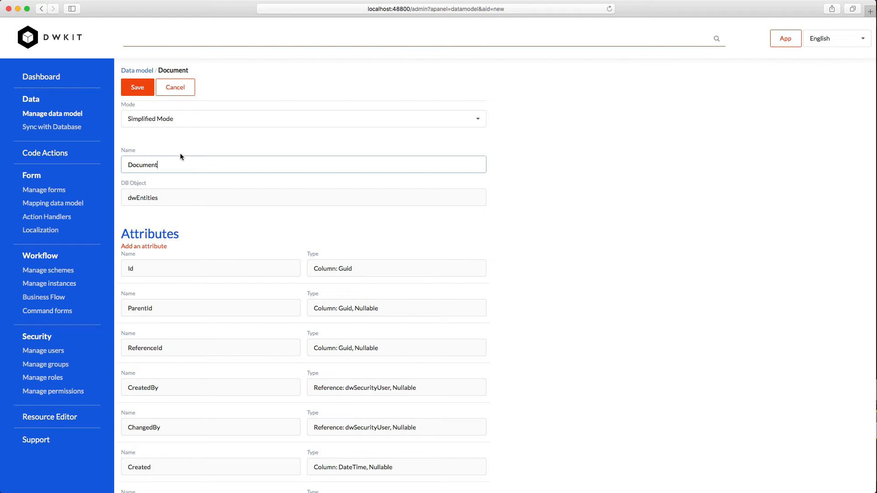
click(245, 119)
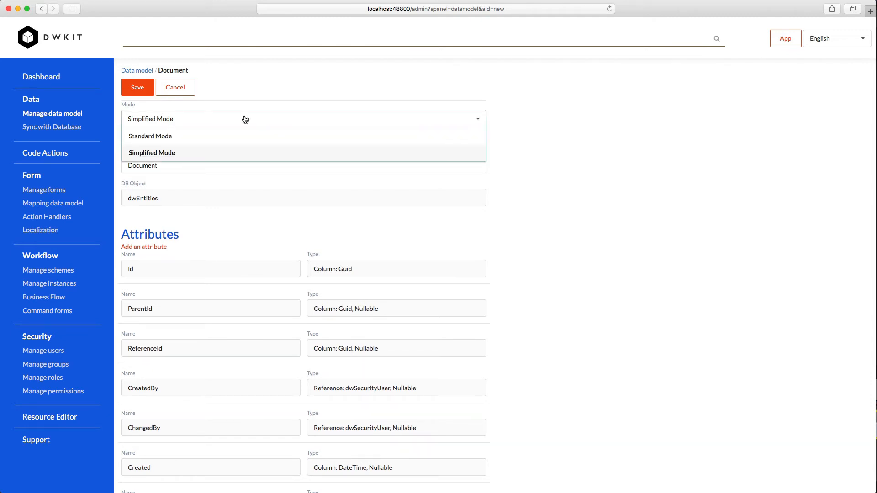
click(529, 154)
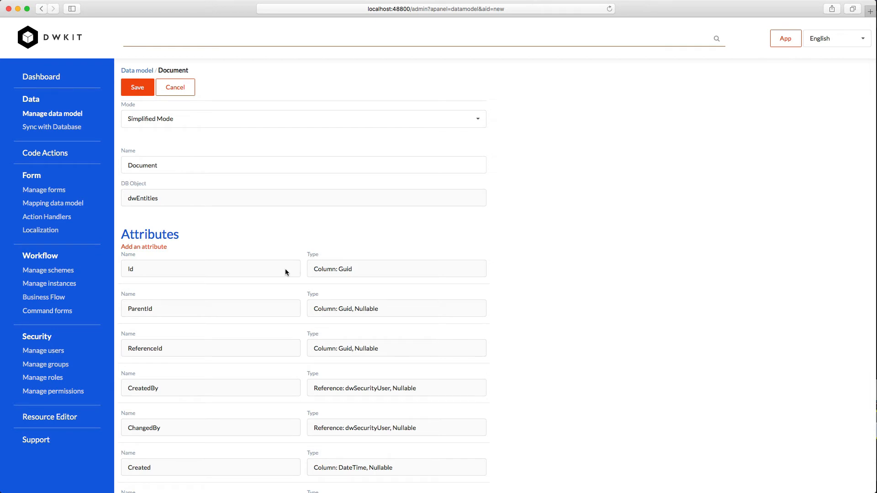
Add a column attribute named Number with data type Int64 to the Document data model
scroll(286, 272, down, 1)
scroll(285, 272, down, 5)
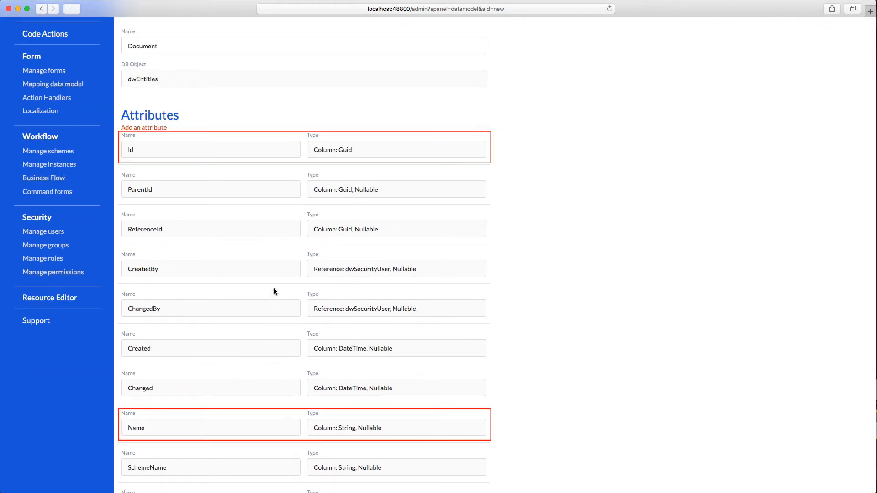
scroll(268, 171, up, 1)
scroll(268, 173, up, 1)
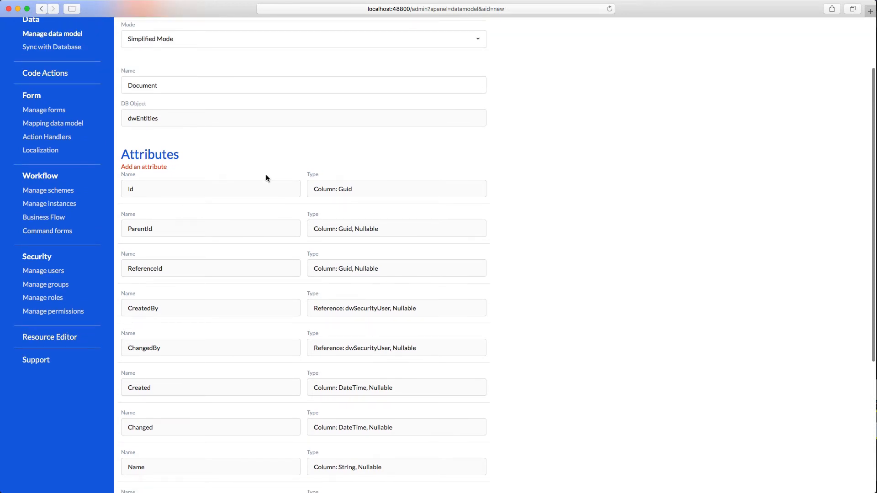
click(162, 167)
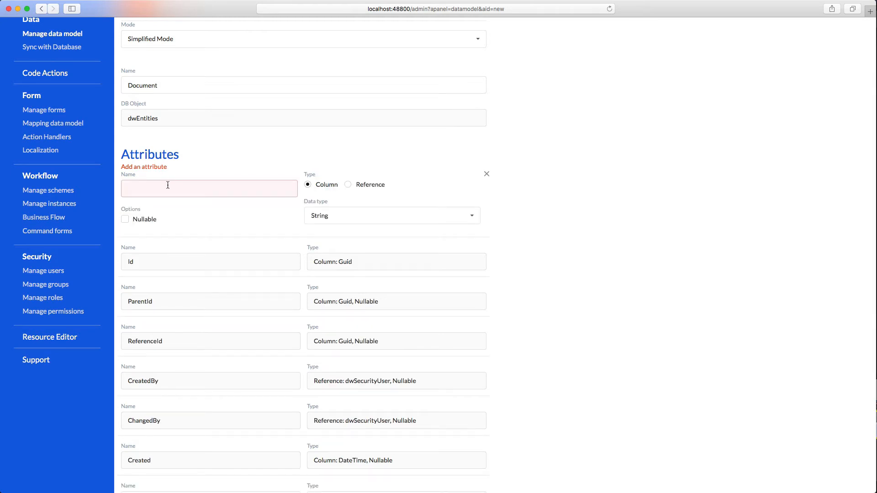
text(Number)
click(453, 216)
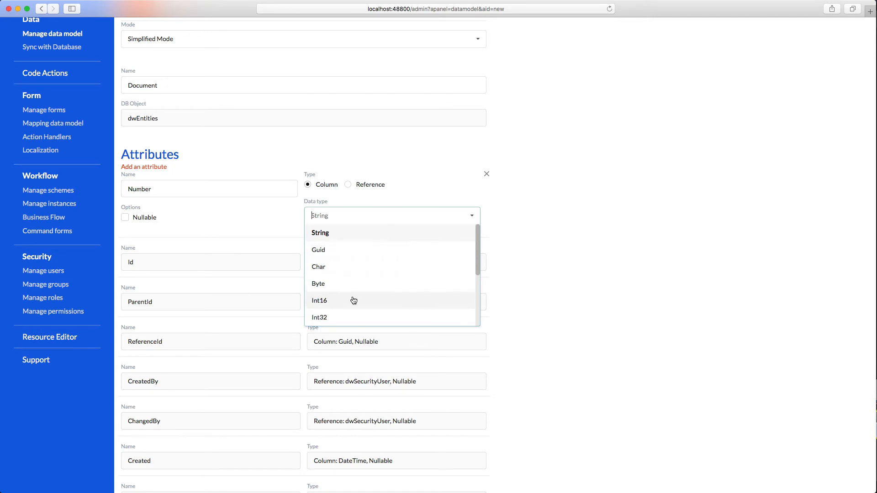
scroll(354, 300, down, 2)
click(334, 270)
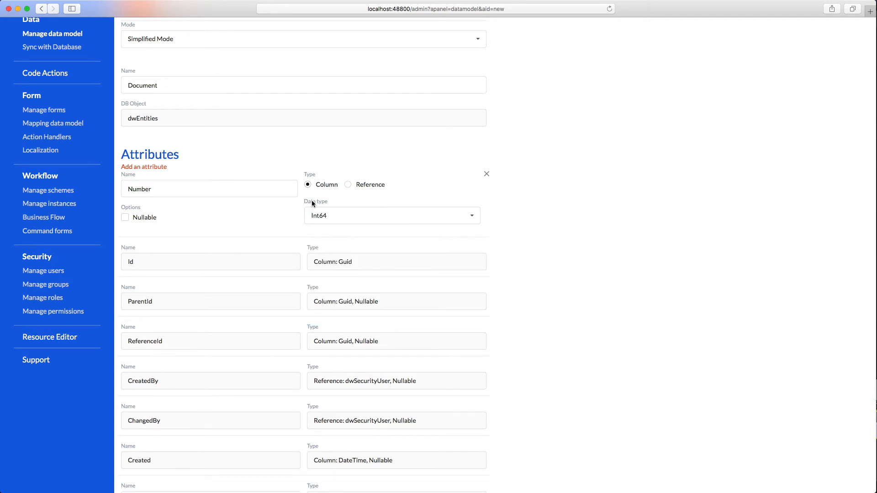
Add a column attribute named Date with data type DateTime to the Document data model
click(158, 167)
text(Date)
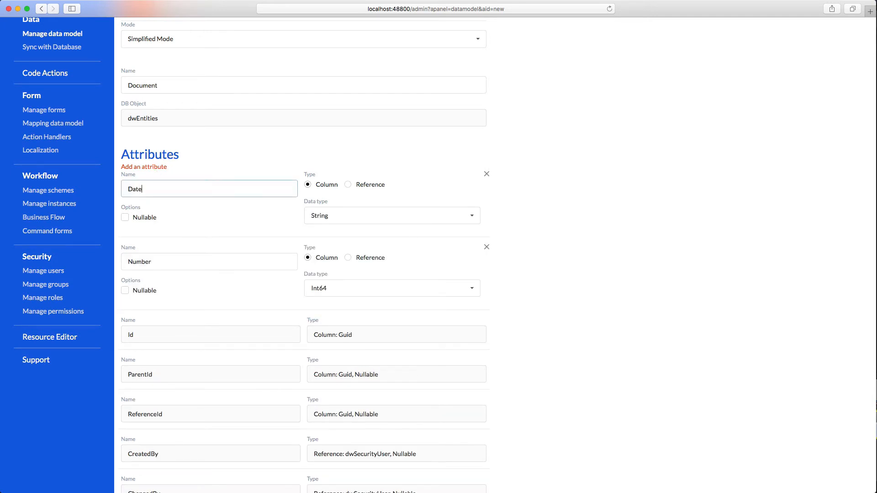
click(357, 229)
scroll(359, 238, down, 5)
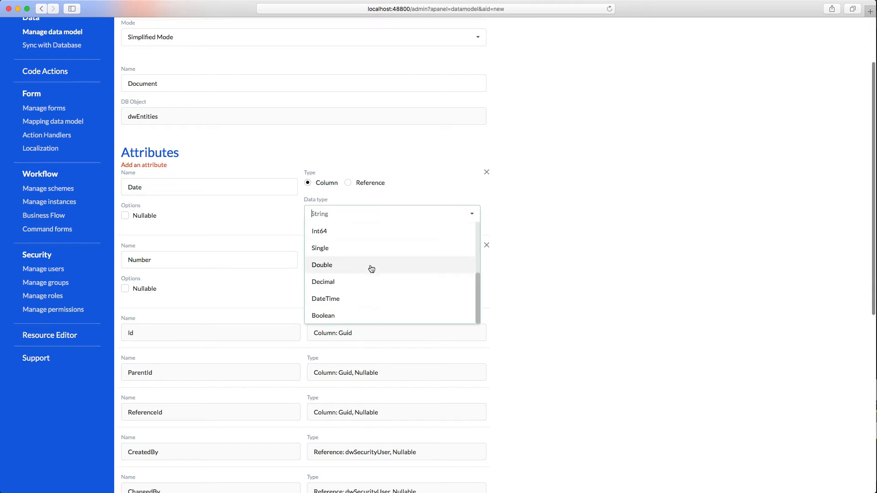
click(345, 224)
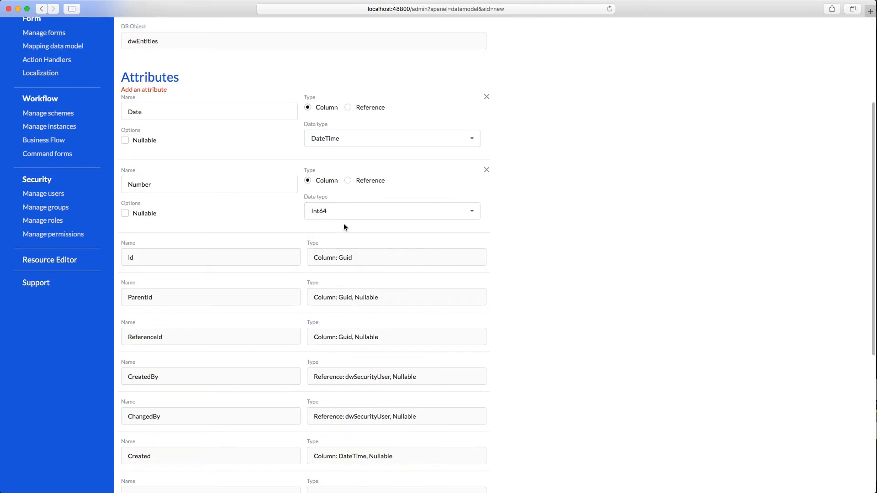
Add an attribute named AuthorId to the Document data model as a reference to the dwSecurityUser entity
click(143, 90)
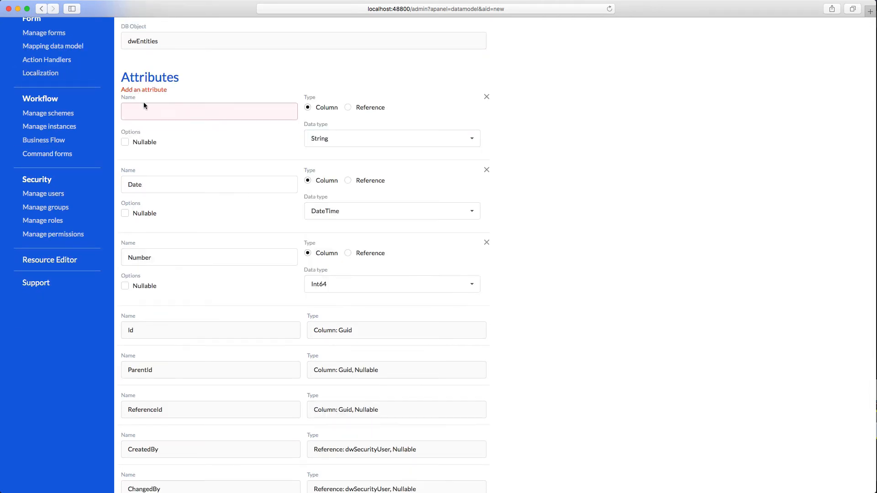
click(142, 111)
text(AuthorID)
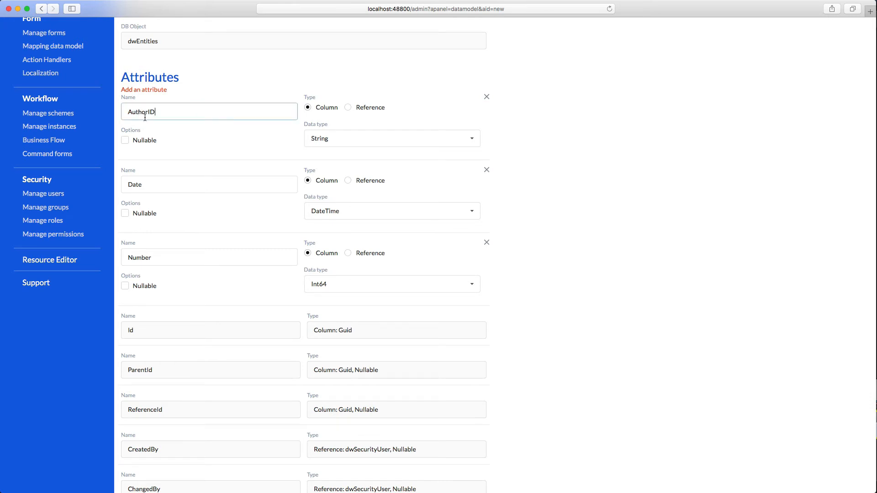
key(BackSpace)
text(d)
click(368, 139)
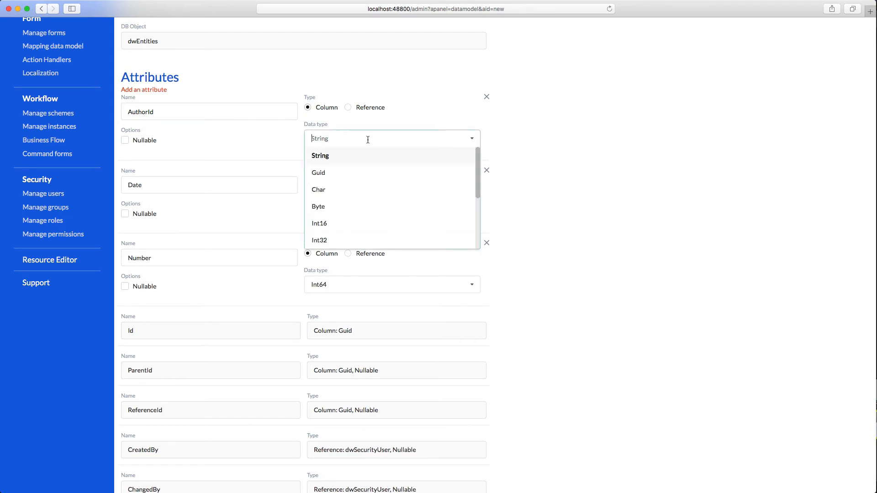
scroll(369, 141, down, 1)
click(348, 92)
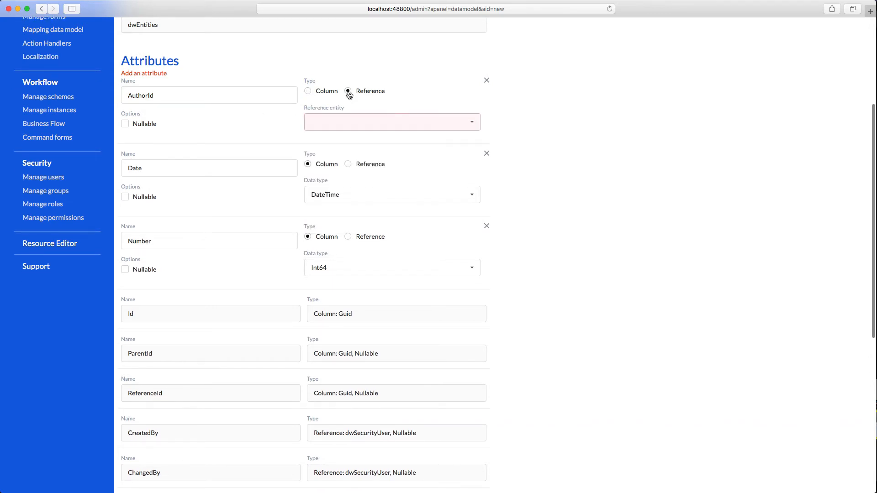
click(352, 121)
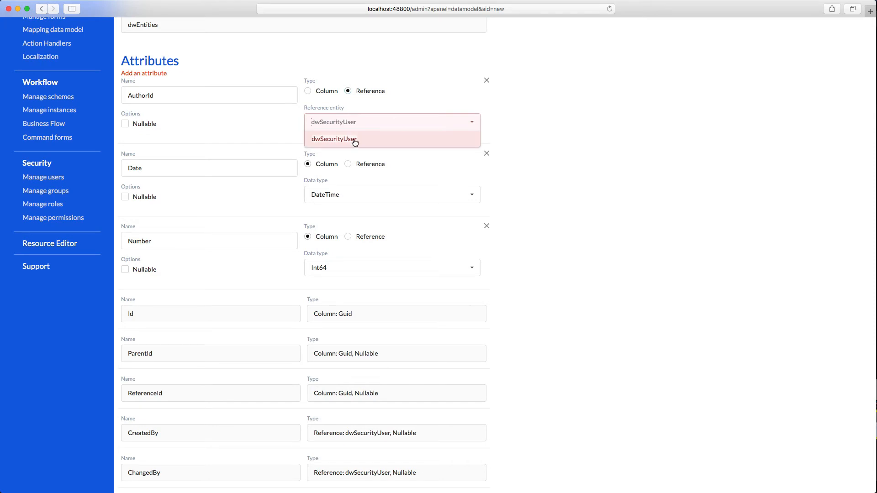
click(353, 139)
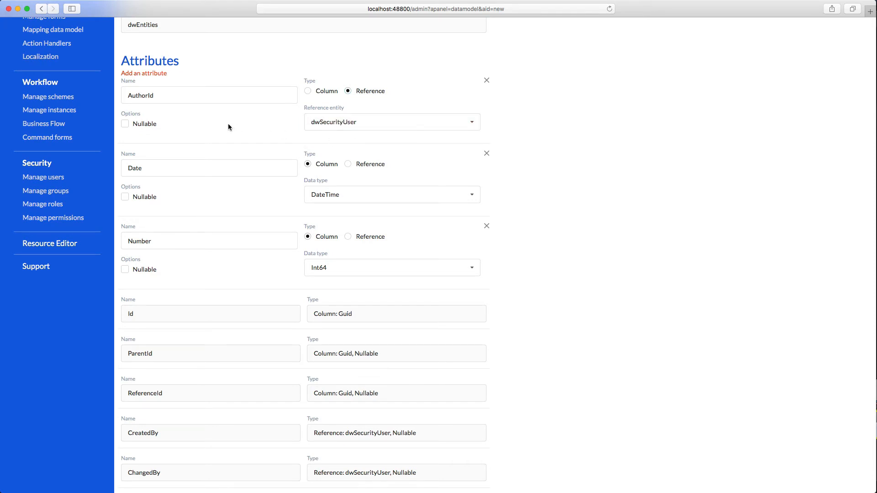
Add an attribute named ManagerId to the Document data model as a reference to the dwSecurityUser entity
click(160, 74)
click(159, 95)
text(ManagerId)
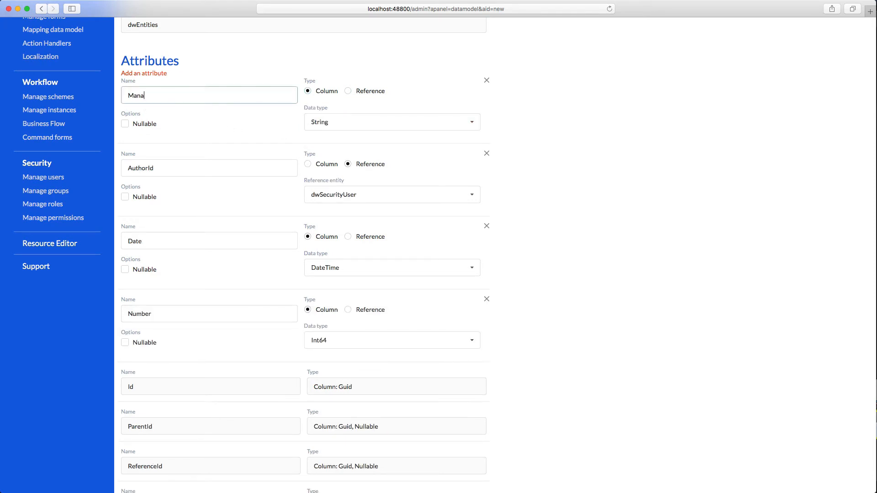
click(377, 95)
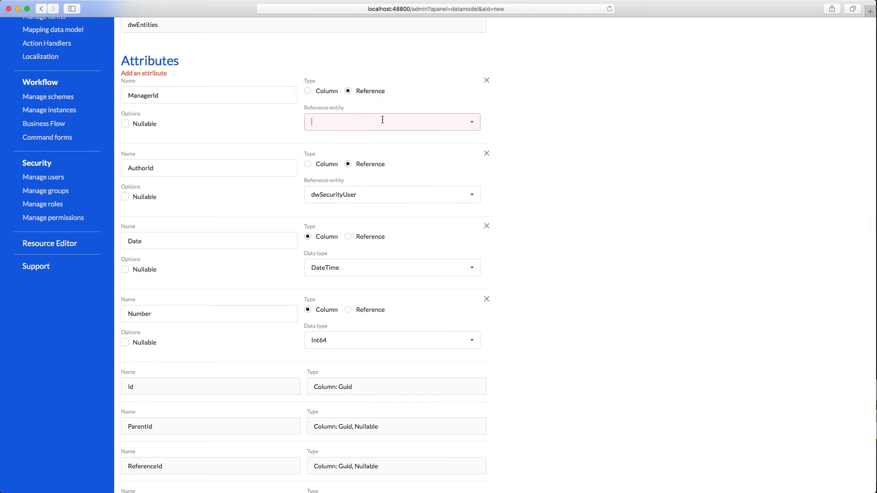
click(382, 119)
click(366, 140)
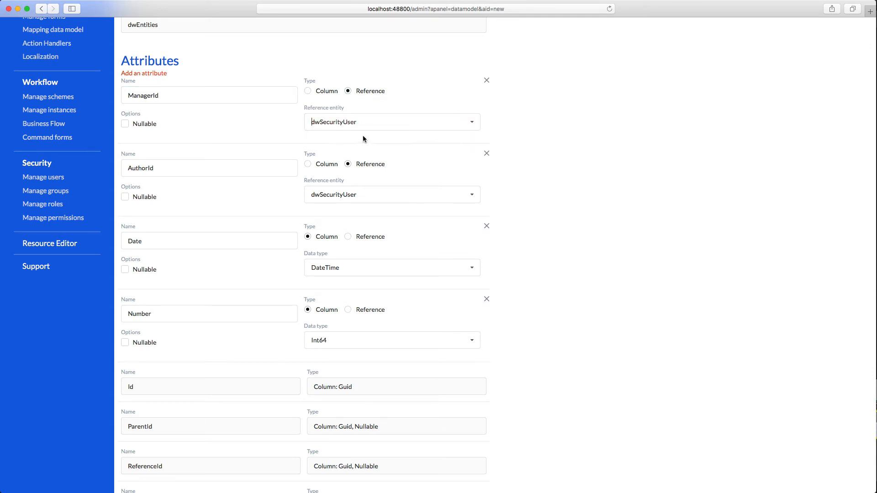
Add a column attribute named Amount with data type Decimal to the Document data model
click(164, 75)
click(171, 94)
text(Amount)
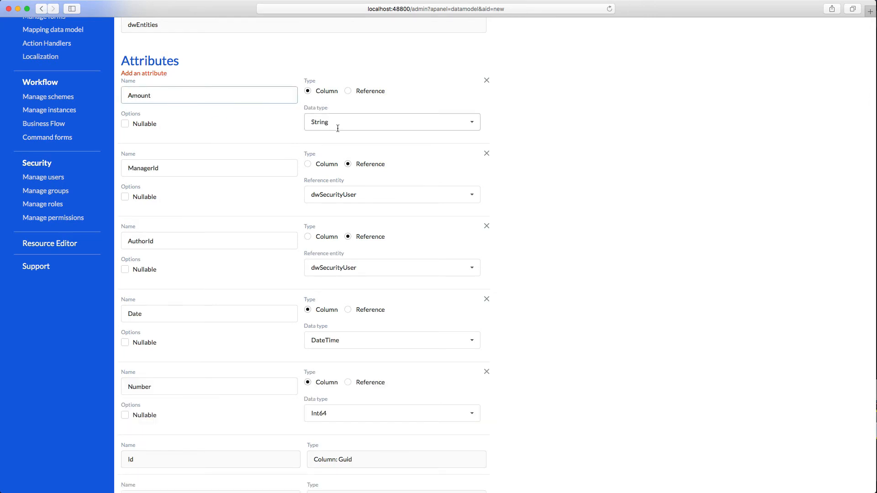
click(359, 120)
scroll(353, 150, down, 3)
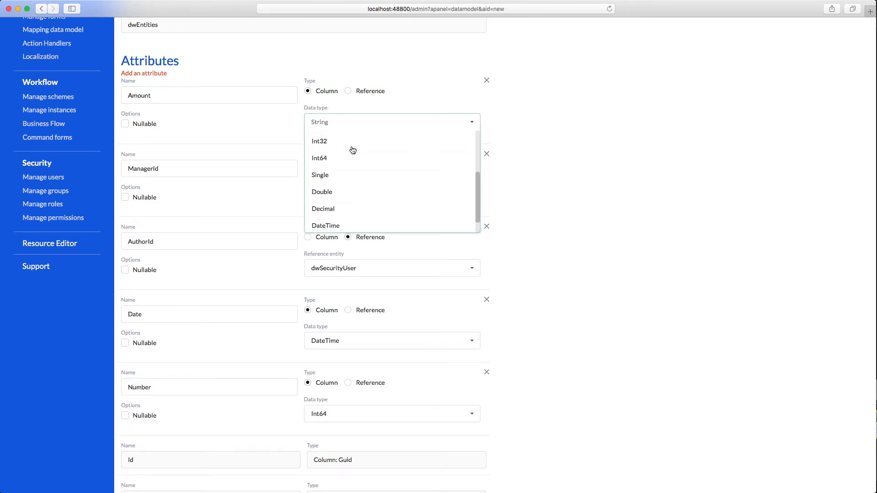
click(338, 209)
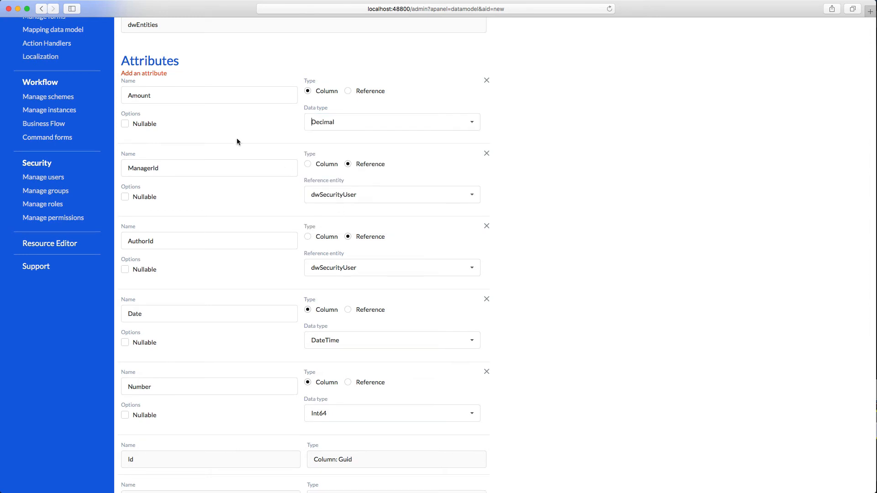
Add a String column attribute named Comment and save the Document data model
click(138, 73)
click(155, 93)
text(Comment)
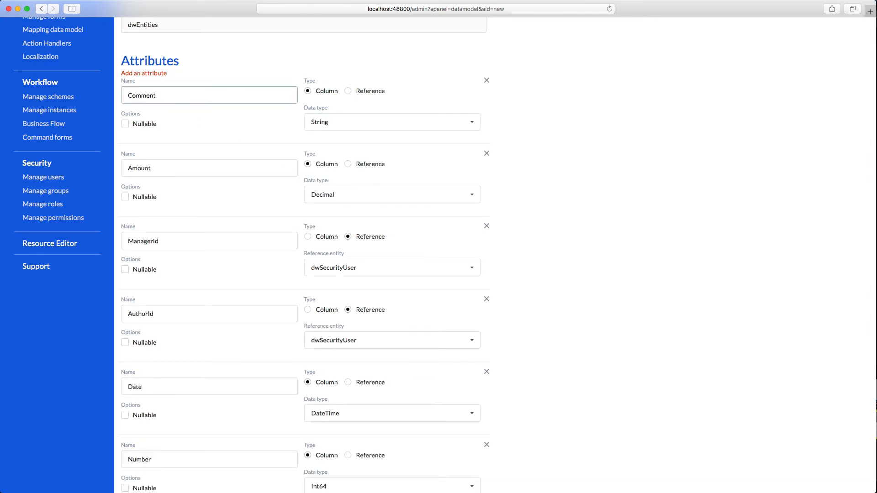
click(258, 122)
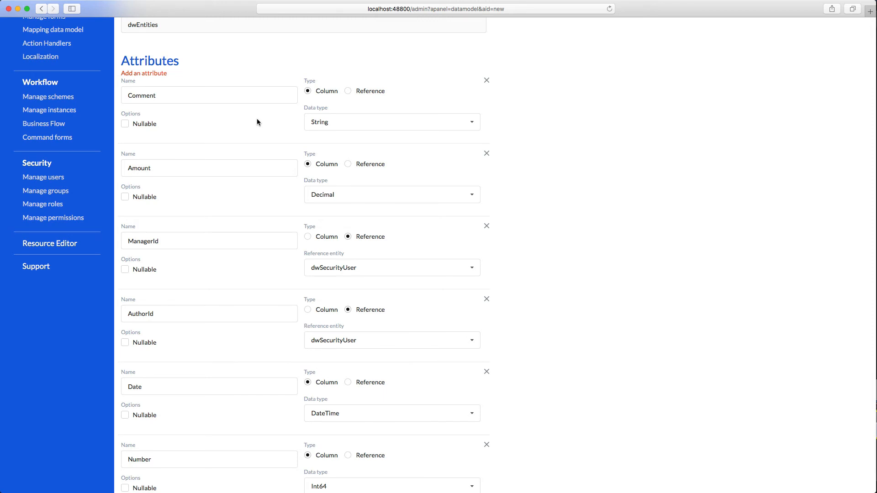
scroll(257, 122, up, 4)
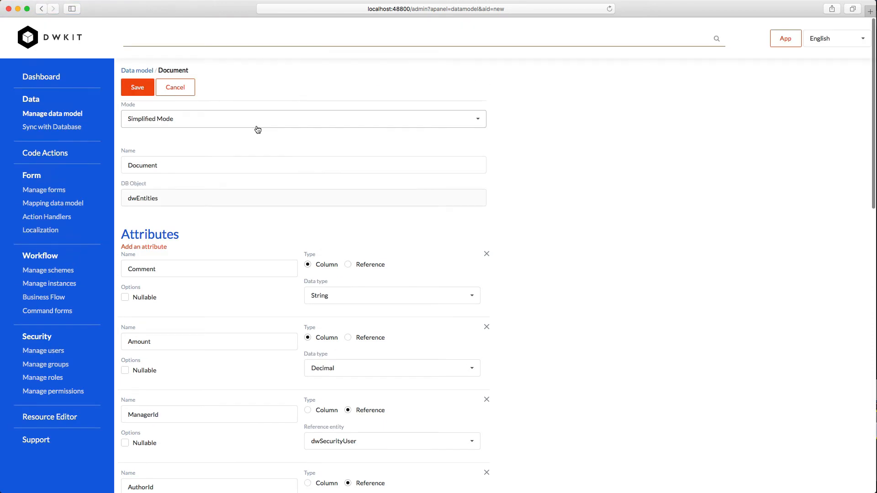
click(146, 93)
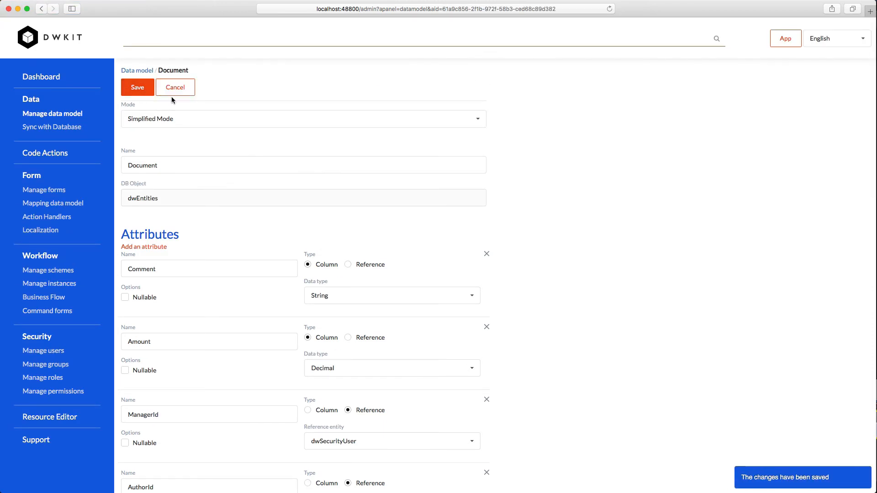
click(478, 126)
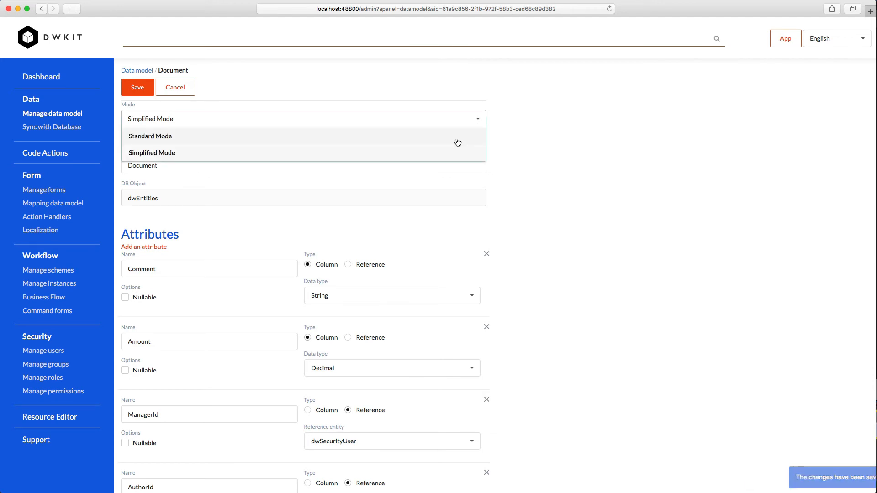
click(552, 130)
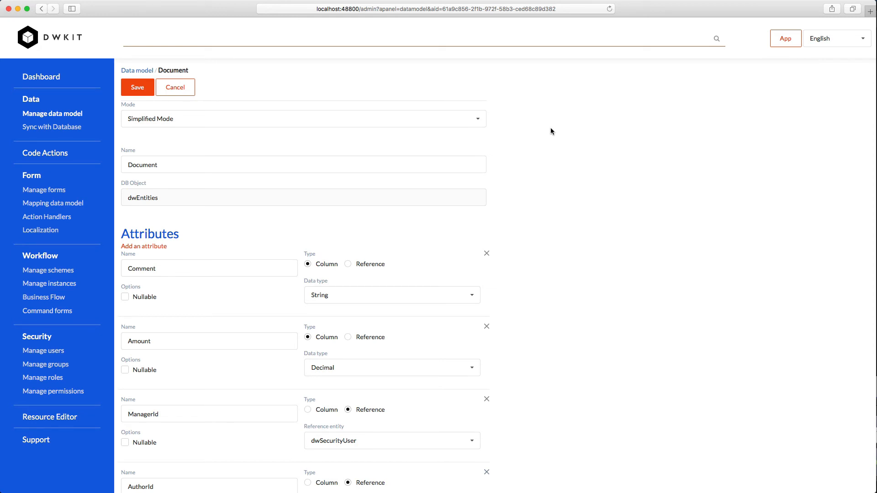
Enable the Basic Plugin in the dashboard's plugin settings
click(57, 81)
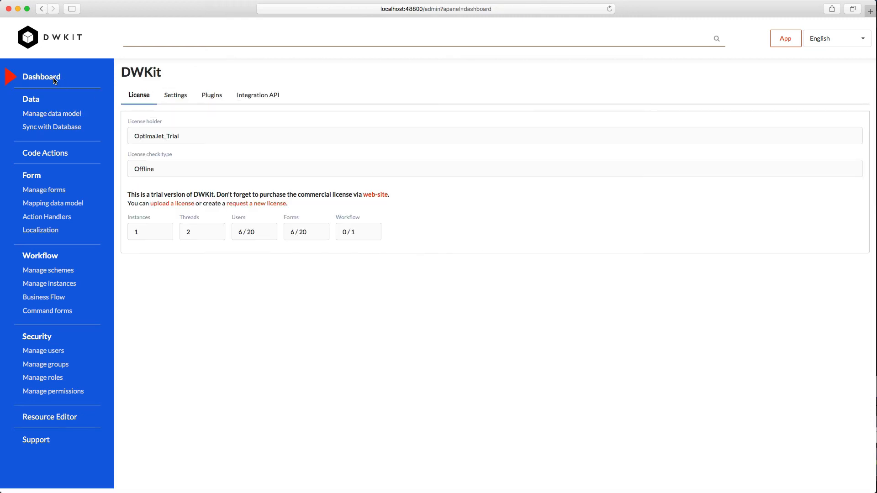
click(209, 101)
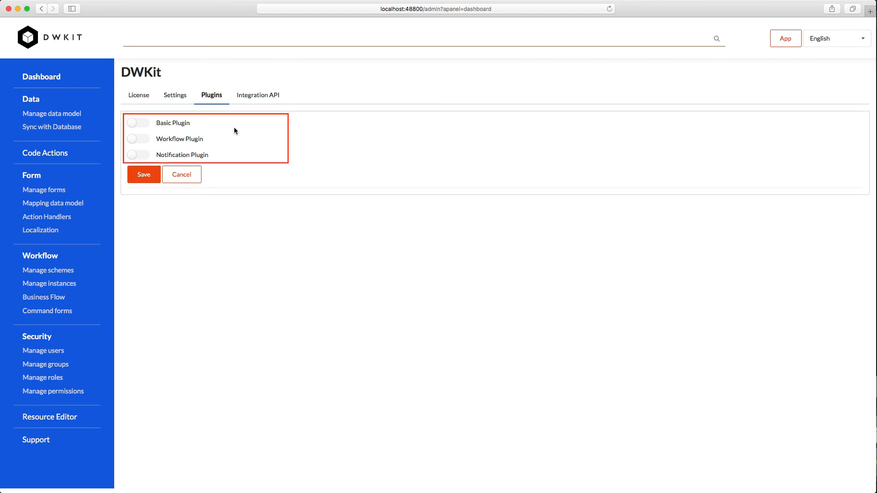
click(138, 123)
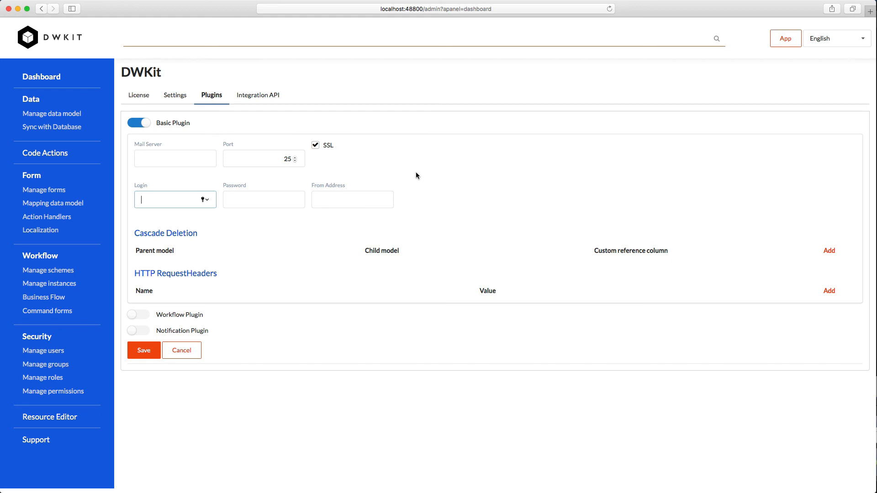
Enable the Workflow Plugin with the Inbox/Outbox feature, using State as the state column and StateName as the localized state column
click(139, 315)
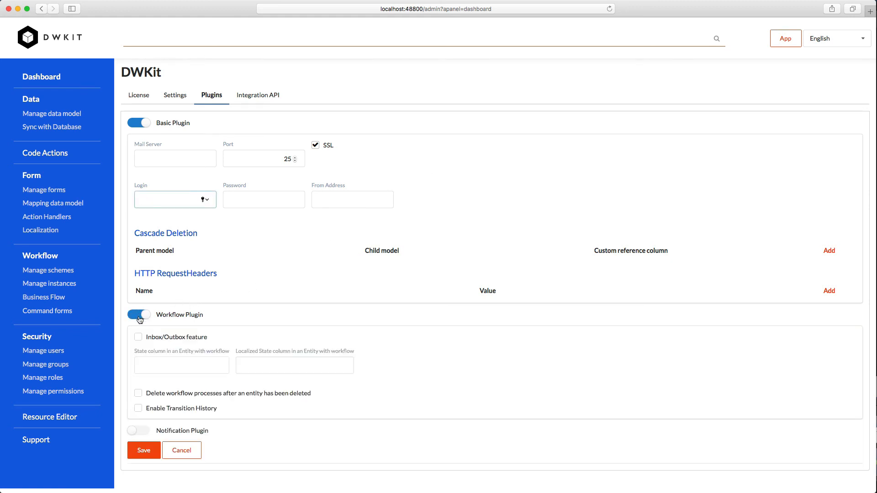
click(138, 339)
click(156, 366)
text(State)
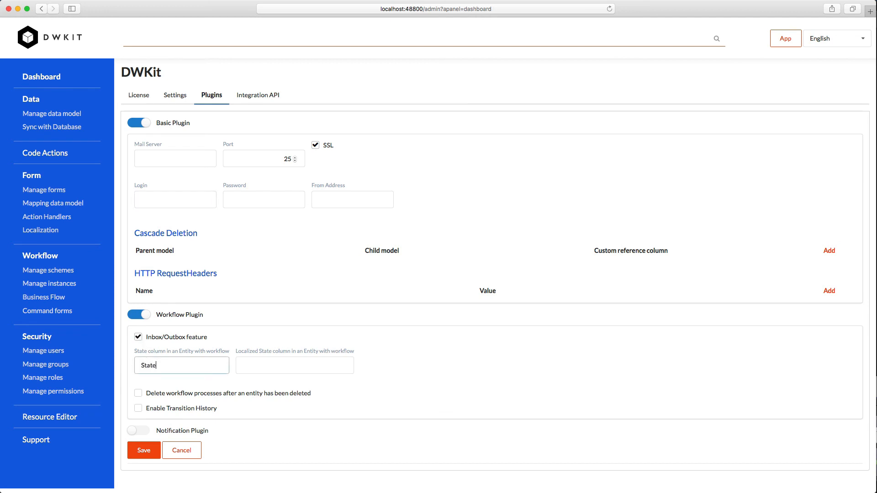
click(295, 365)
text(StateName)
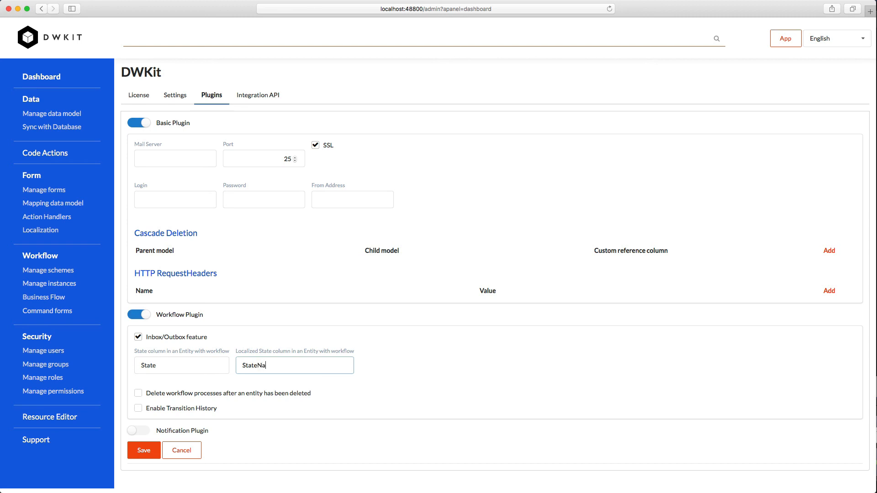
Enable deleting workflow processes after an entity has been deleted, with Document as the controlling data model
click(138, 393)
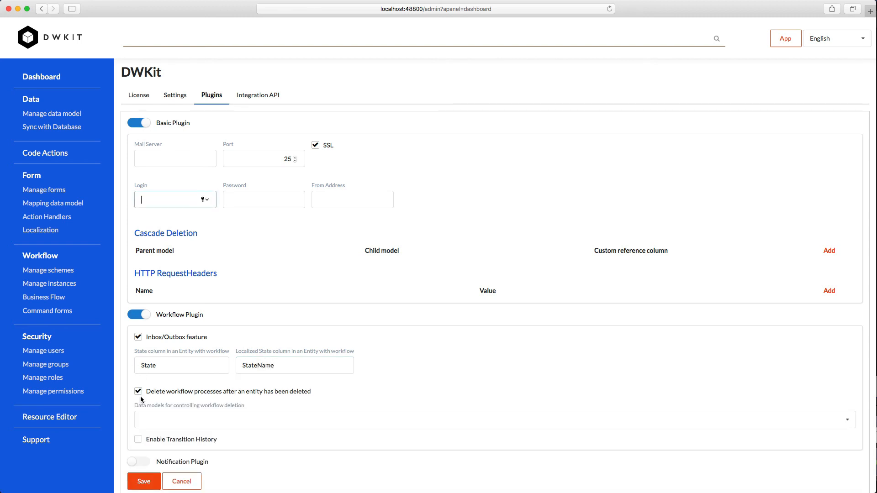
click(156, 418)
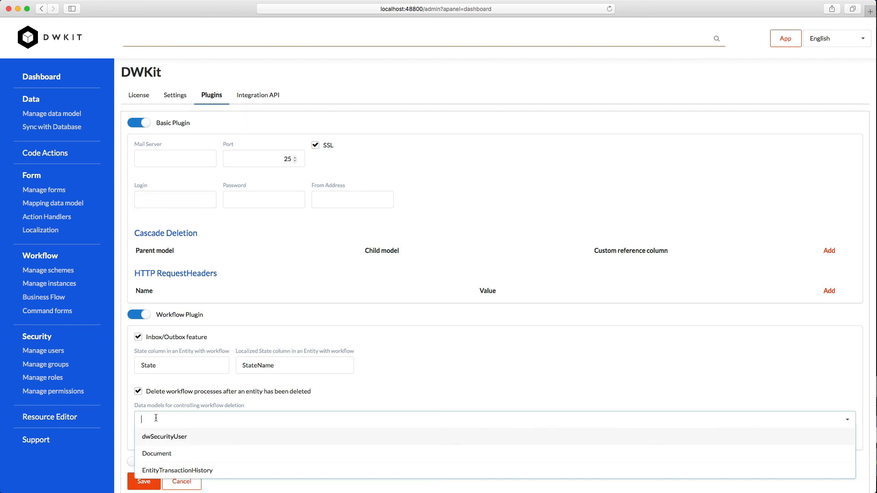
click(176, 453)
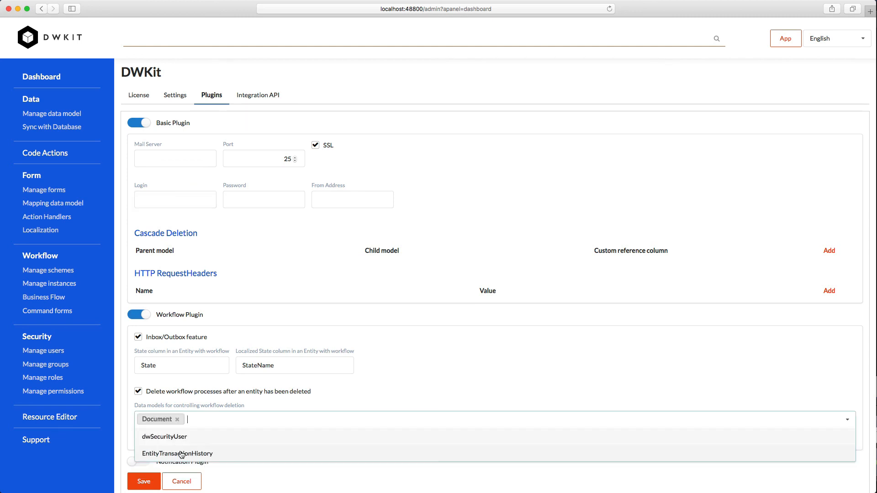
click(284, 403)
scroll(278, 400, down, 1)
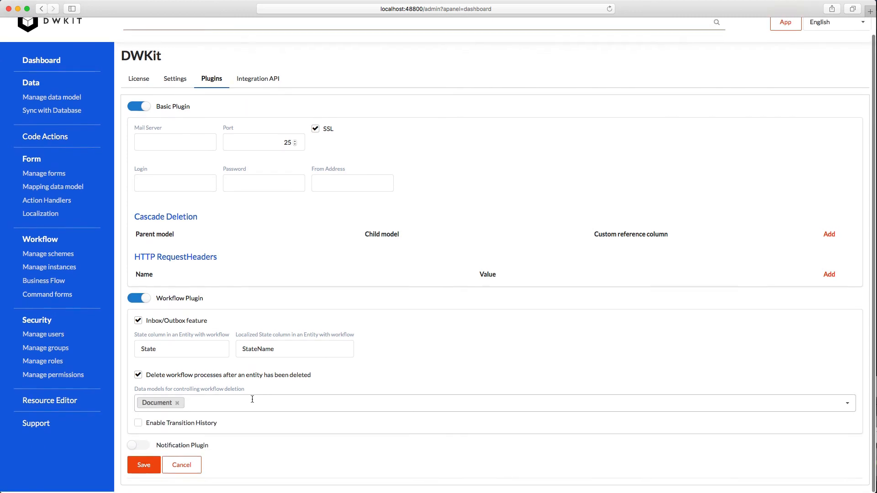
Enable transition history with EntityTransitionHistory as its storage data model, and turn on the Notification Plugin
click(151, 424)
scroll(156, 418, down, 1)
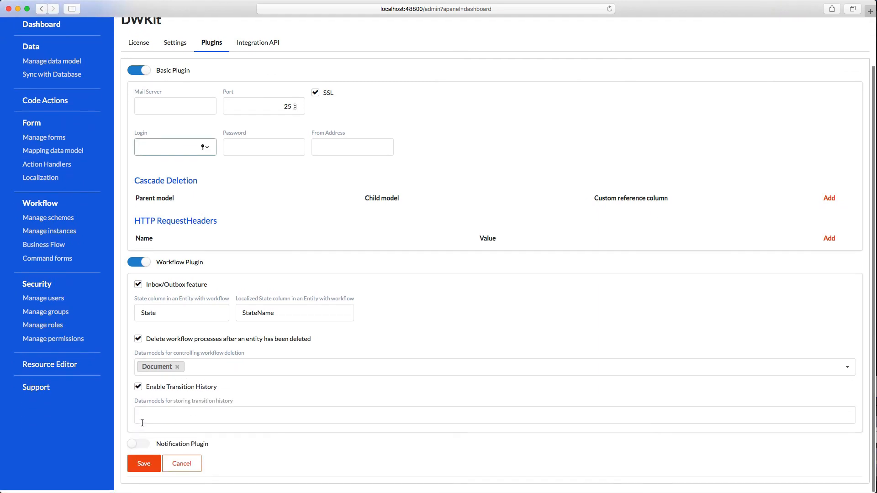
click(157, 416)
text(E)
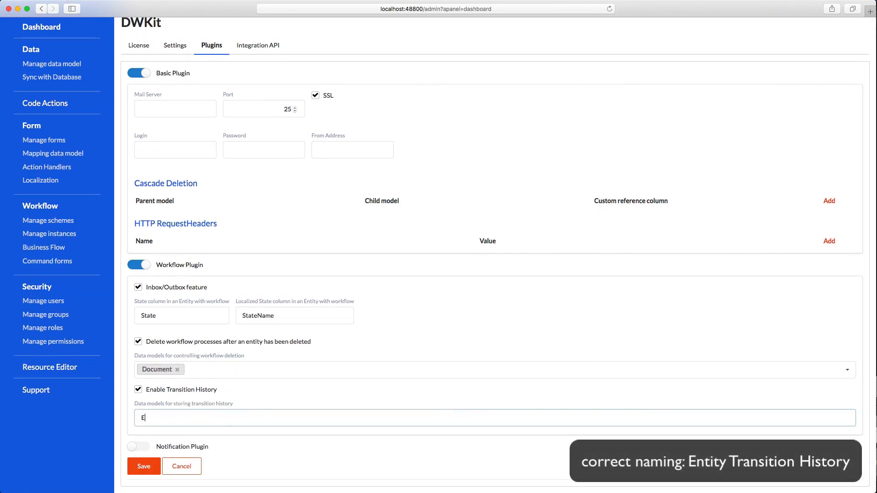
text(ntityTran)
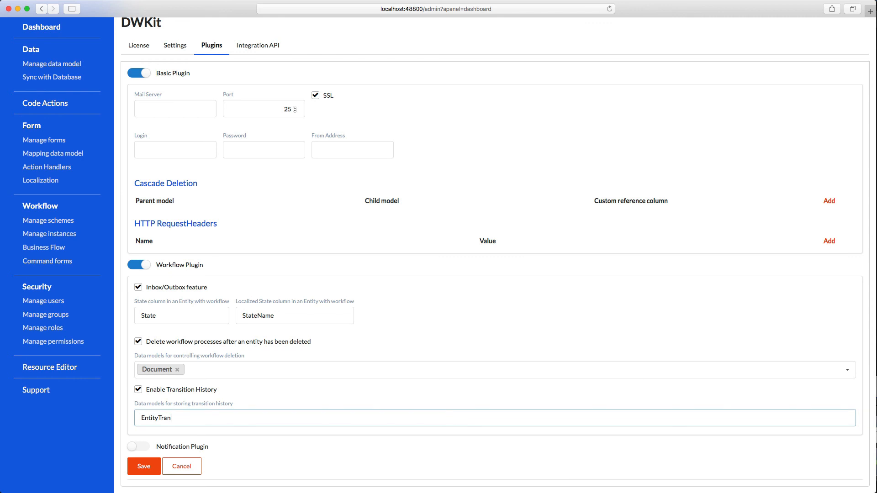
text(sitionHistory)
click(144, 447)
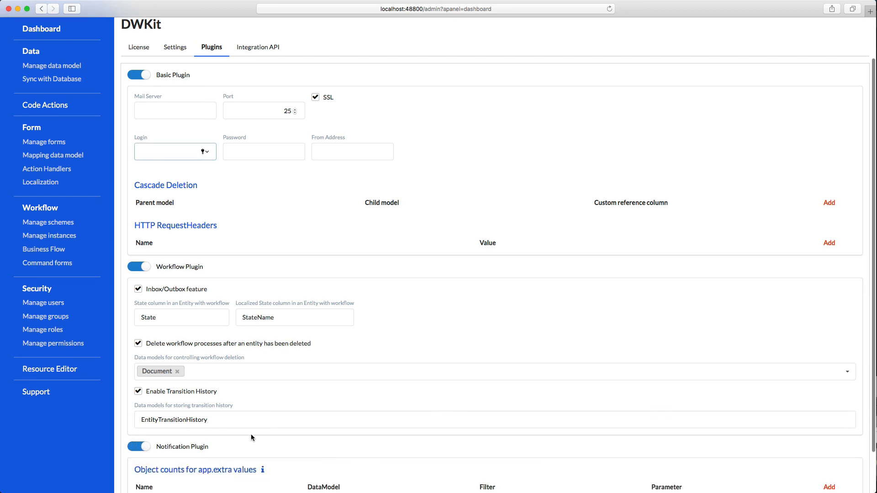
Add a Notification Plugin object count named doccount for the Document data model and save the plugin settings
scroll(251, 434, down, 2)
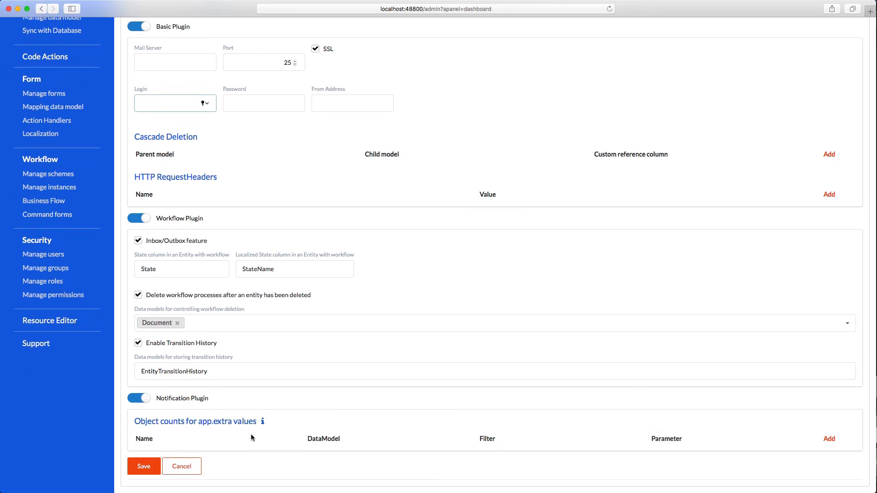
click(829, 439)
click(222, 450)
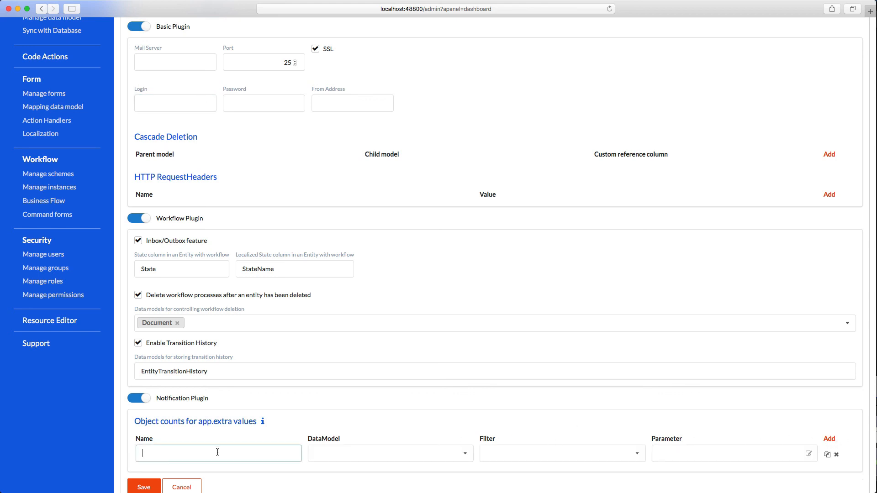
text(doccount)
click(329, 454)
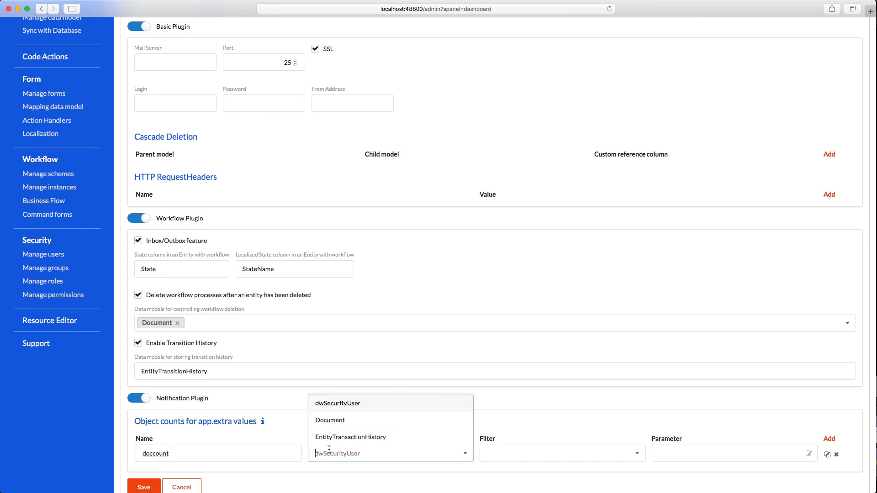
click(330, 421)
scroll(282, 422, down, 2)
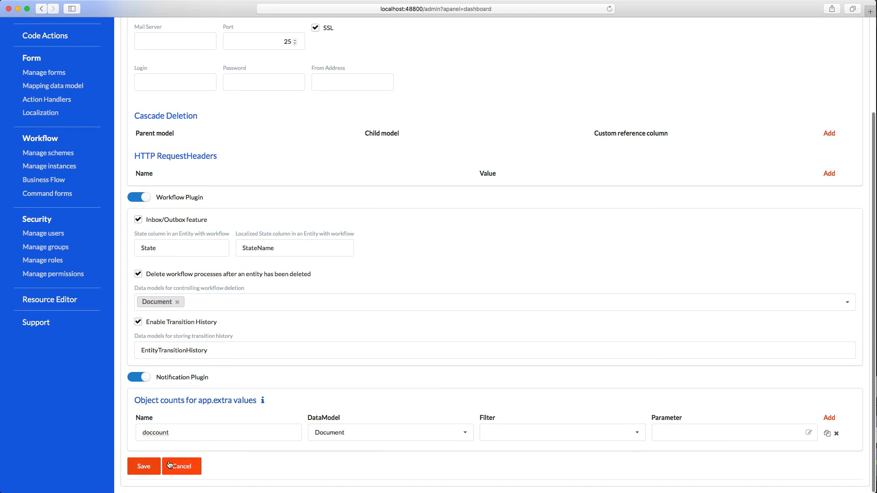
click(156, 467)
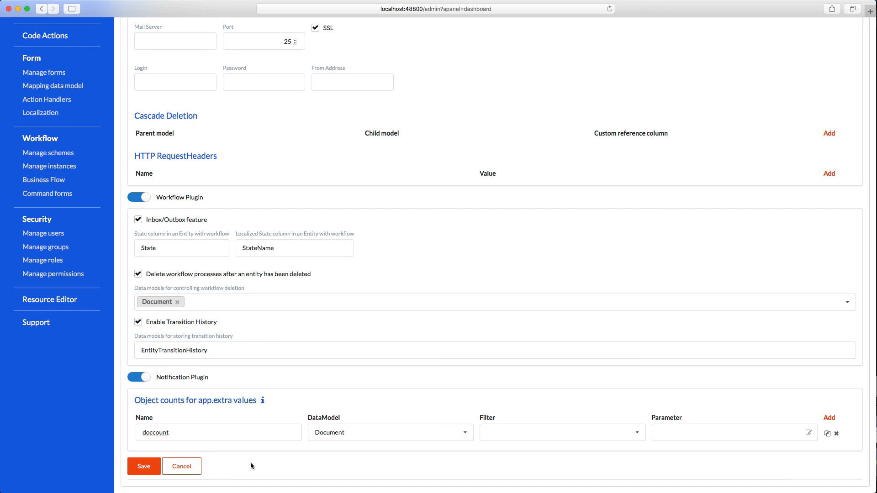
scroll(250, 462, up, 3)
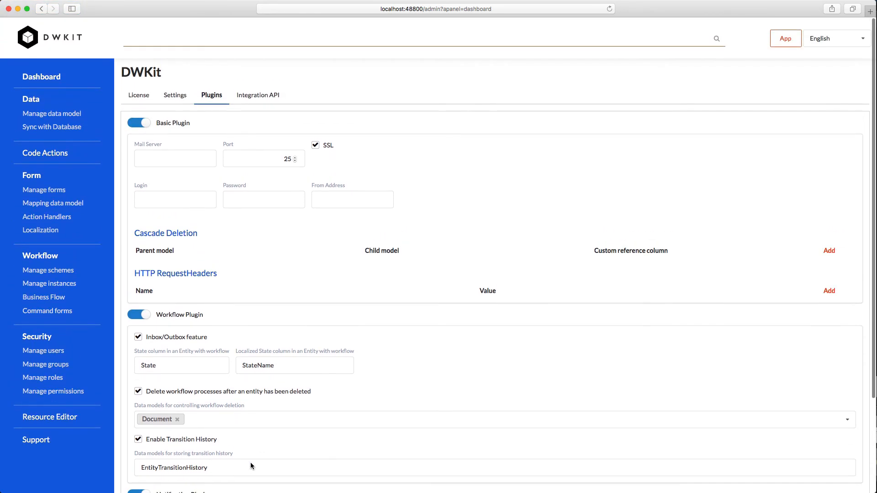